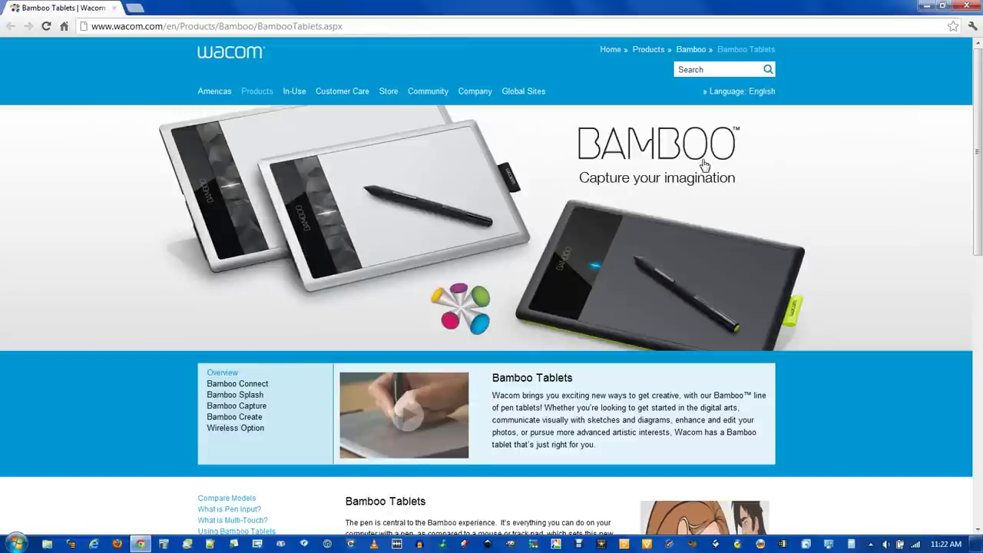
# Close the Bamboo Dock overlay, launch GIMP and reset the foreground colour to black
pyautogui.moveTo(256, 86)
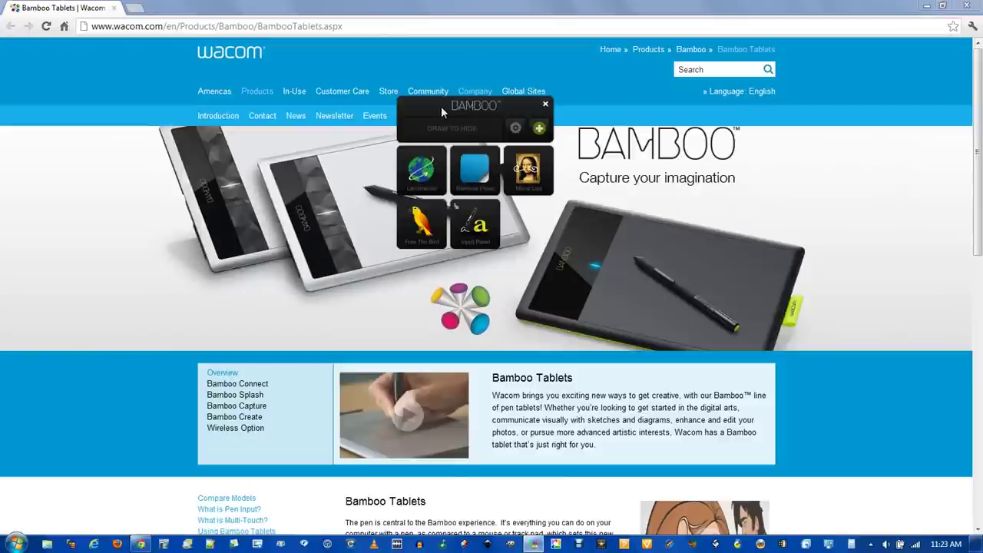
pyautogui.click(545, 105)
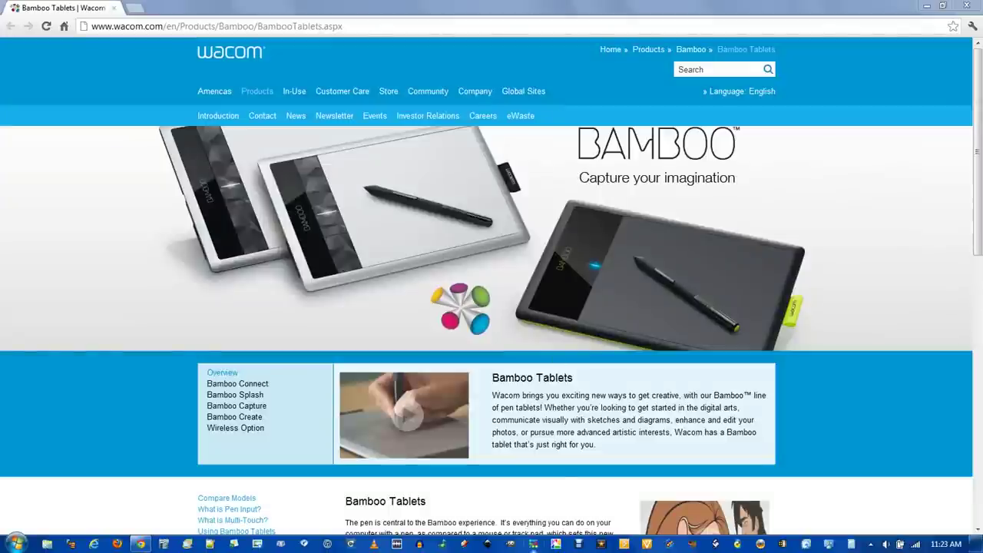
pyautogui.click(511, 545)
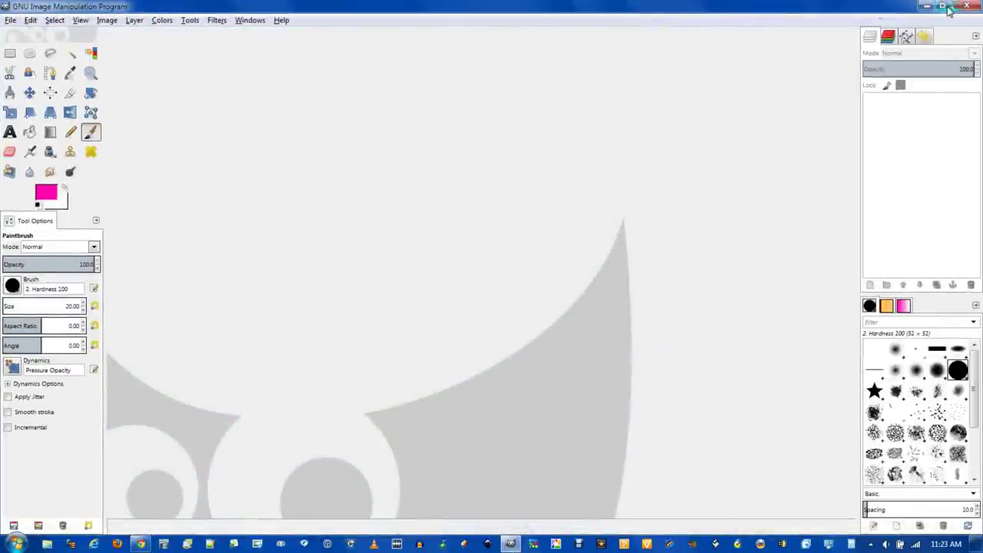
pyautogui.click(36, 205)
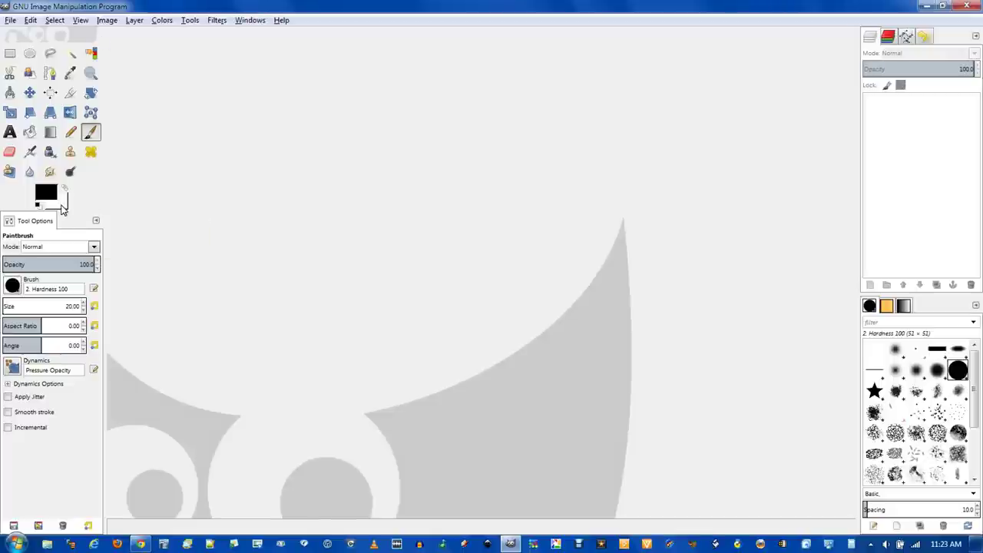
# Create a new black 1600x1600 image and set red as the foreground colour
pyautogui.hotkey('ctrl', 'n')
pyautogui.click(157, 280)
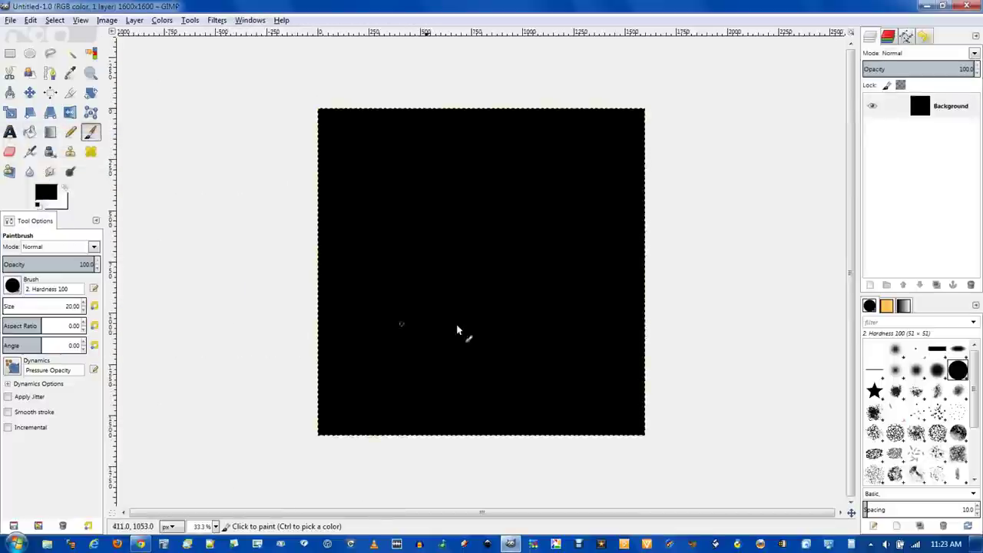
pyautogui.scroll(2, 489, 325)
pyautogui.click(45, 195)
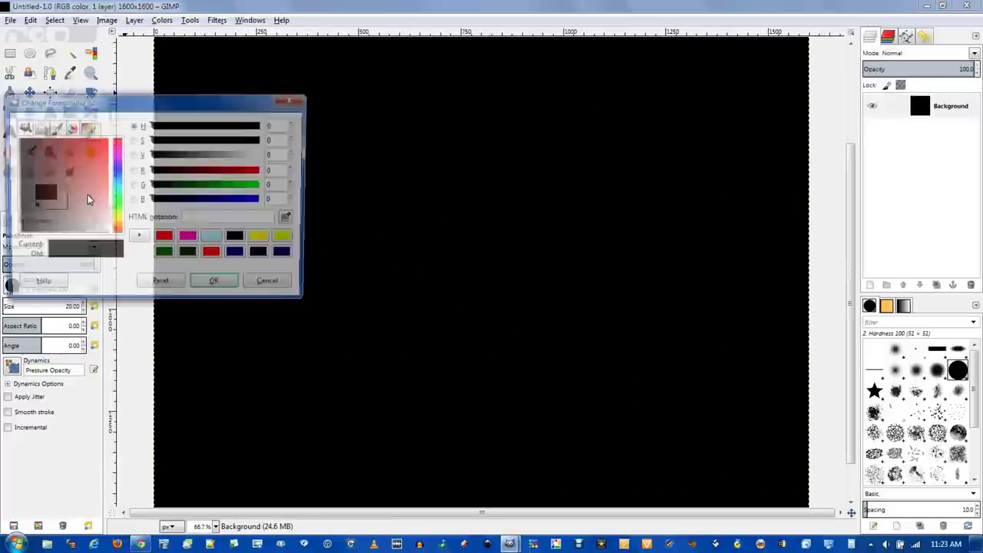
pyautogui.click(163, 235)
pyautogui.click(214, 279)
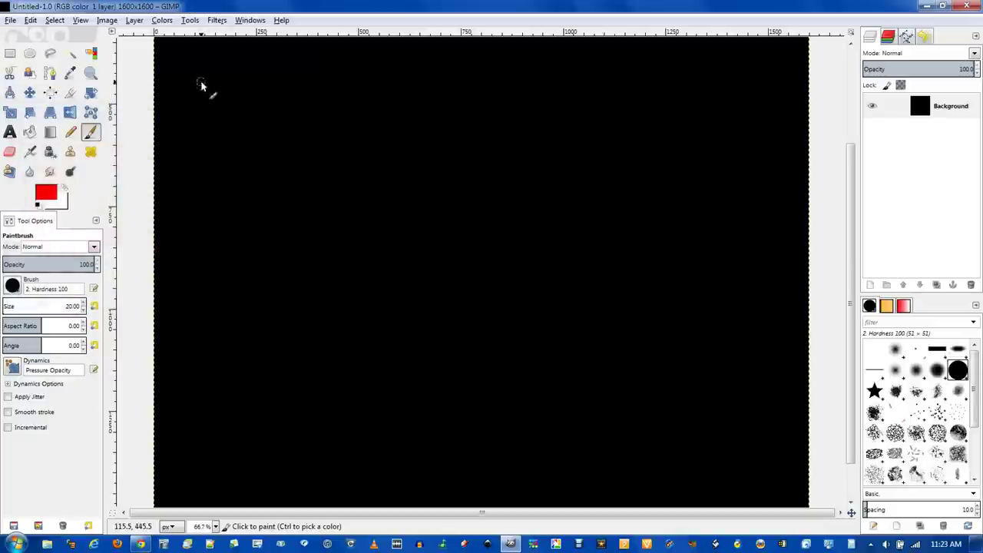
# Paint two red test zigzags across the canvas, then undo them
pyautogui.moveTo(201, 86)
pyautogui.mouseDown()
pyautogui.moveTo(263, 85)
pyautogui.moveTo(268, 167)
pyautogui.moveTo(356, 74)
pyautogui.moveTo(358, 163)
pyautogui.moveTo(435, 72)
pyautogui.moveTo(436, 148)
pyautogui.moveTo(481, 99)
pyautogui.mouseUp()
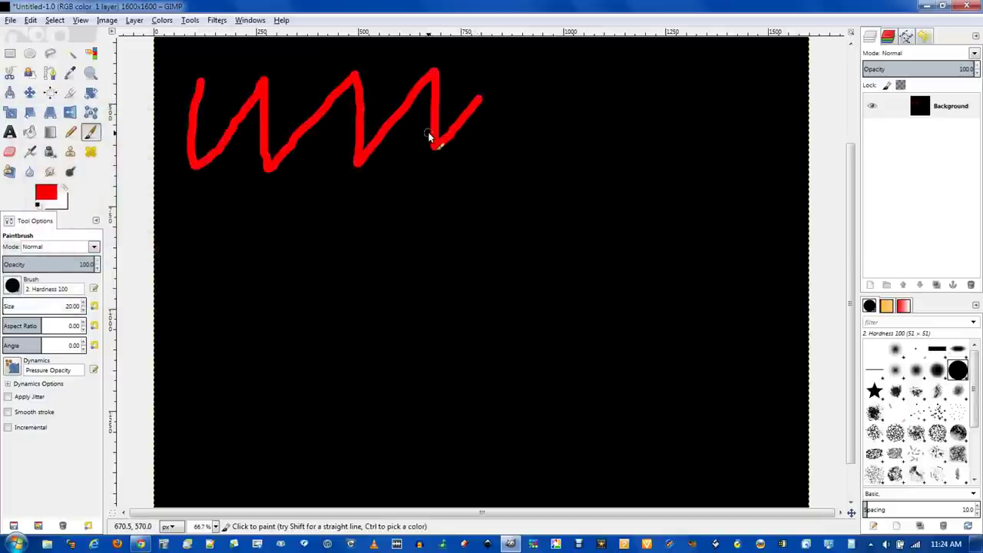
pyautogui.moveTo(208, 273)
pyautogui.mouseDown()
pyautogui.moveTo(275, 220)
pyautogui.moveTo(288, 243)
pyautogui.moveTo(335, 245)
pyautogui.moveTo(435, 234)
pyautogui.moveTo(574, 238)
pyautogui.moveTo(555, 194)
pyautogui.mouseUp()
pyautogui.hotkey('ctrl', 'z')
pyautogui.hotkey('ctrl', 'z')
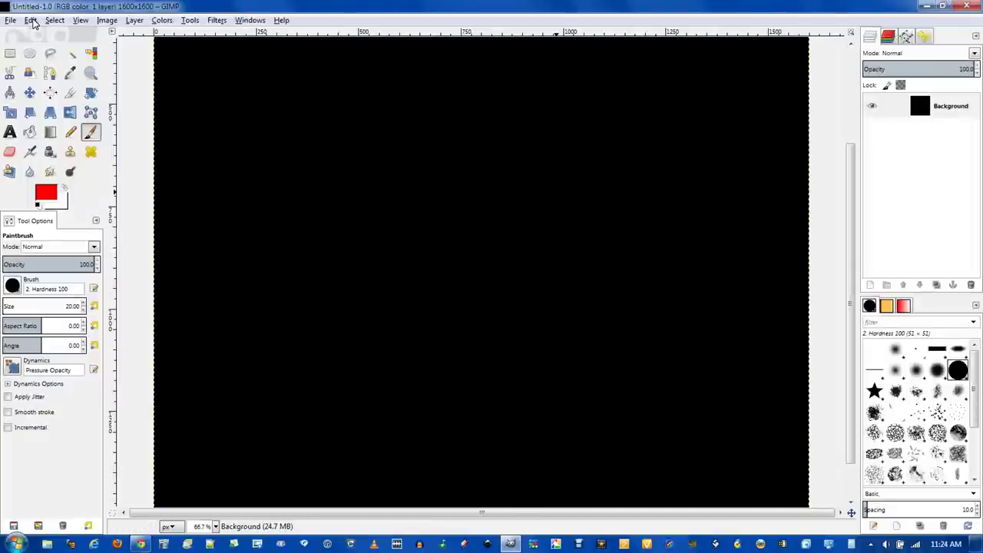
# Open Configure Extended Input Devices from the Input Devices page of Edit > Preferences
pyautogui.click(31, 21)
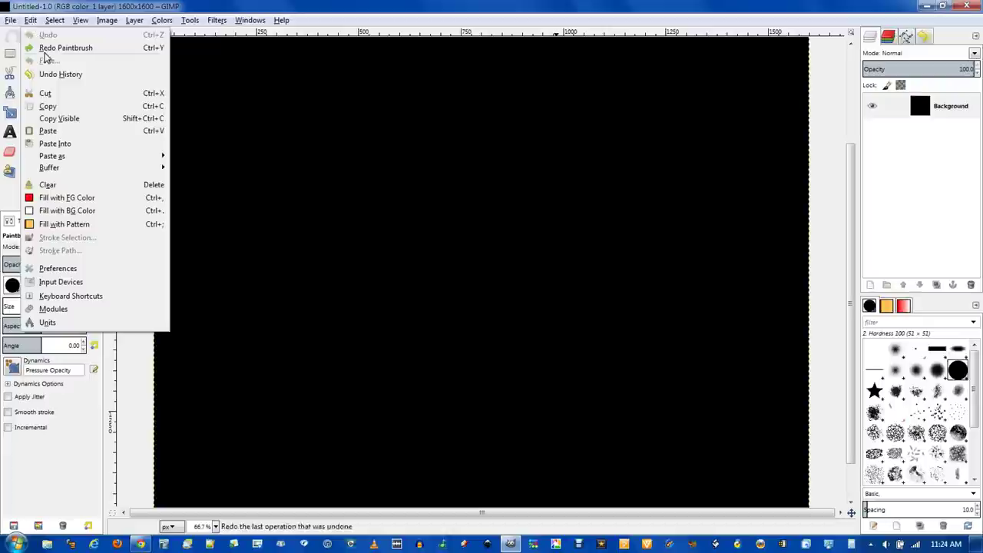
pyautogui.click(86, 270)
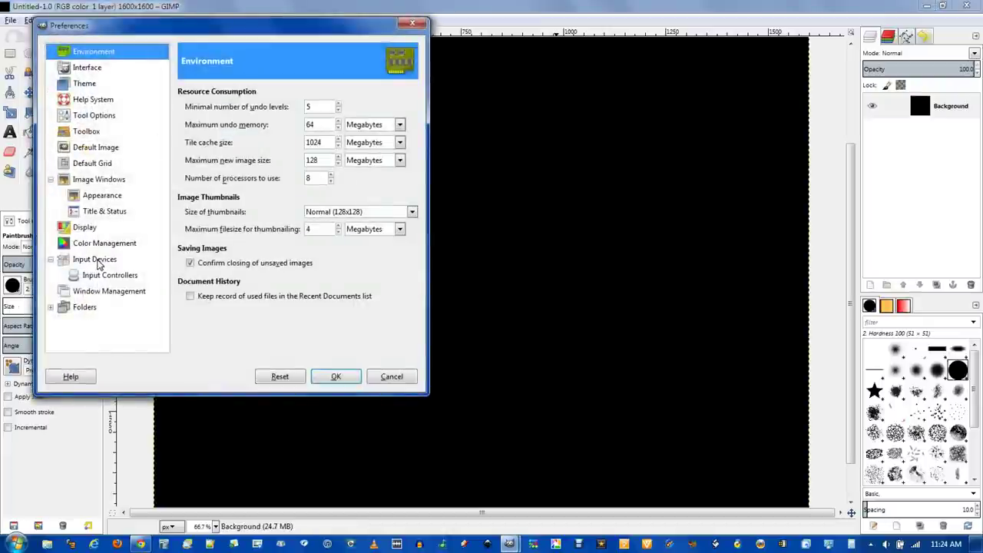
pyautogui.click(103, 261)
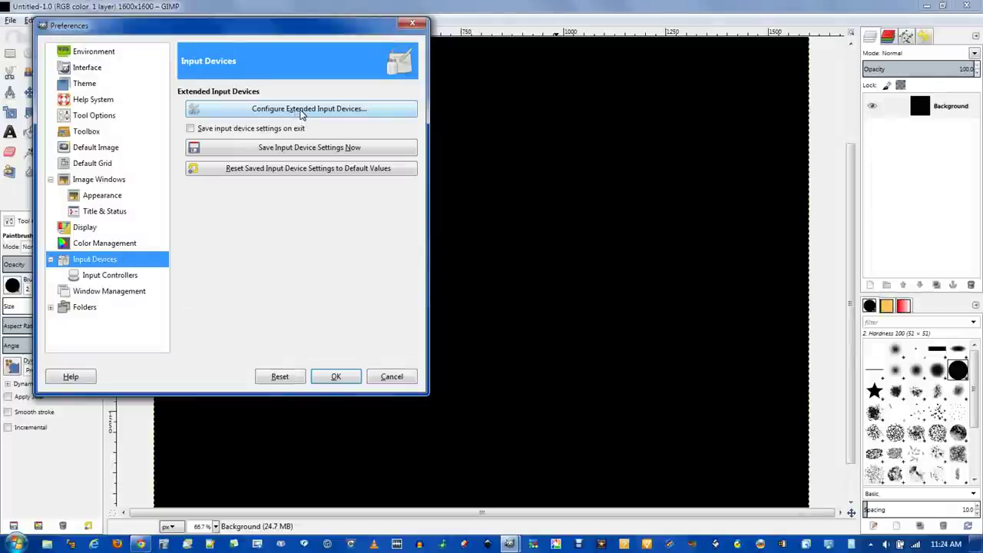
pyautogui.click(302, 113)
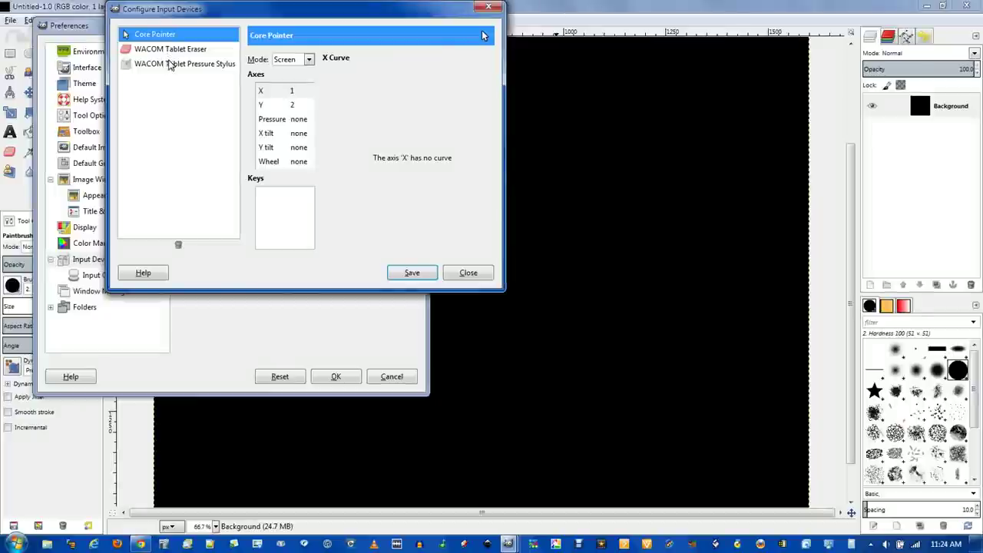
# Set the WACOM Tablet Pressure Stylus mode to Screen and save
pyautogui.click(170, 51)
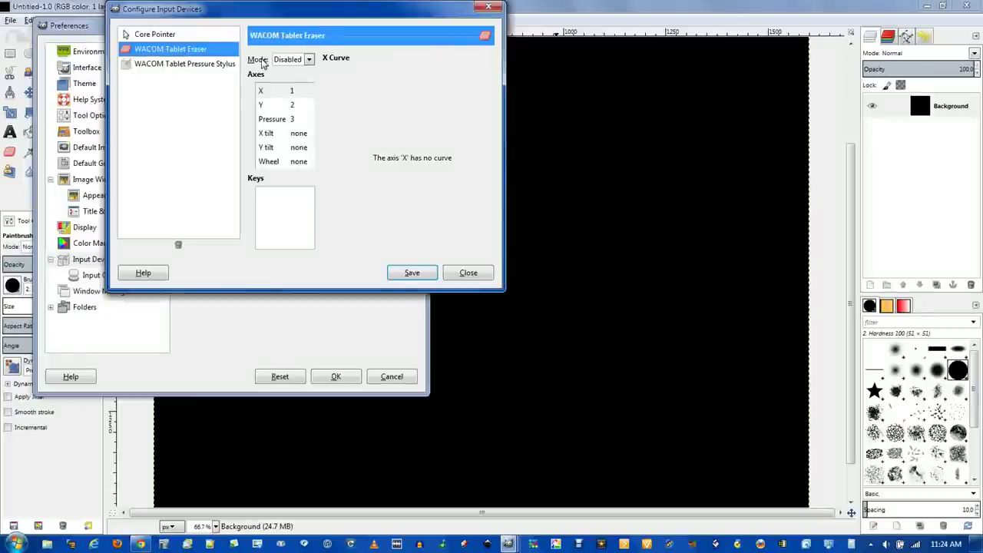
pyautogui.click(207, 66)
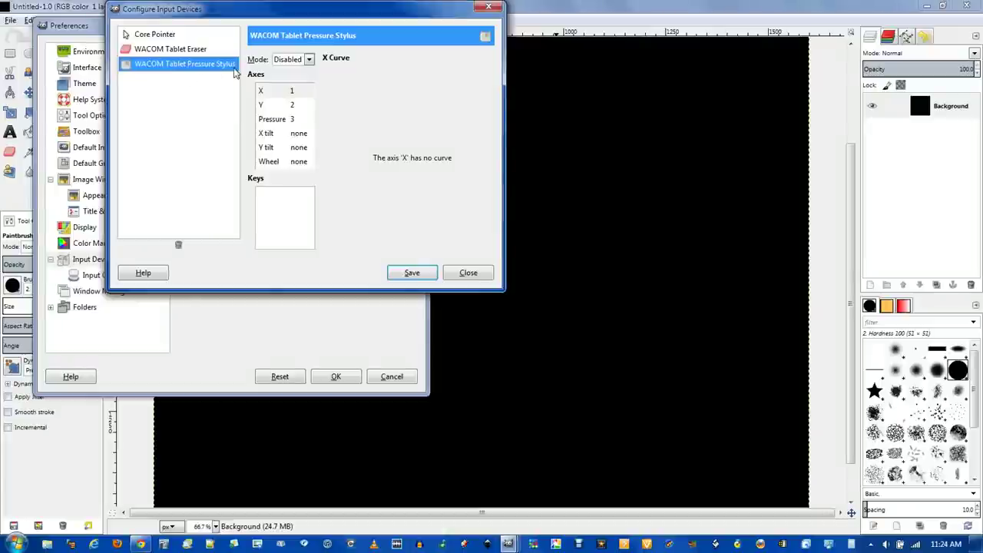
pyautogui.click(292, 59)
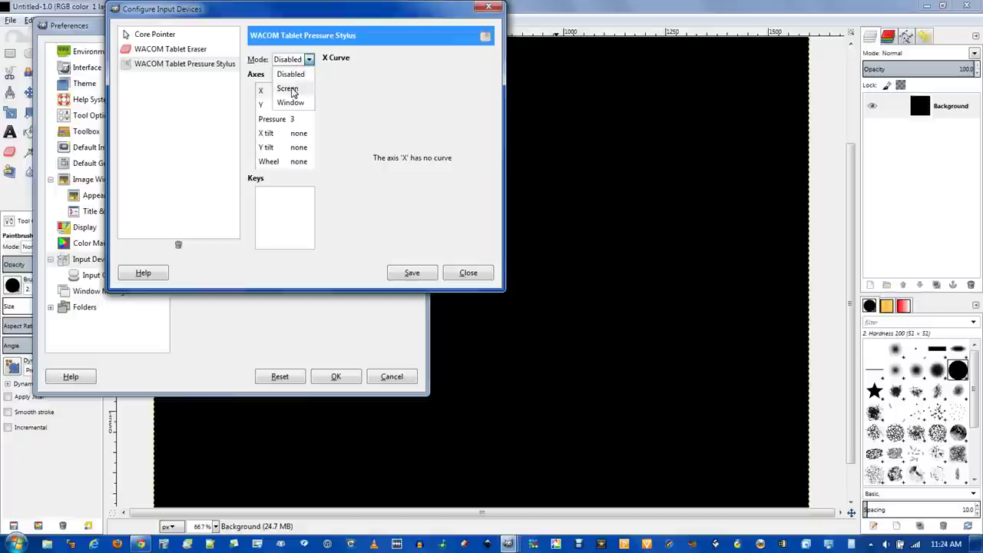
pyautogui.click(289, 90)
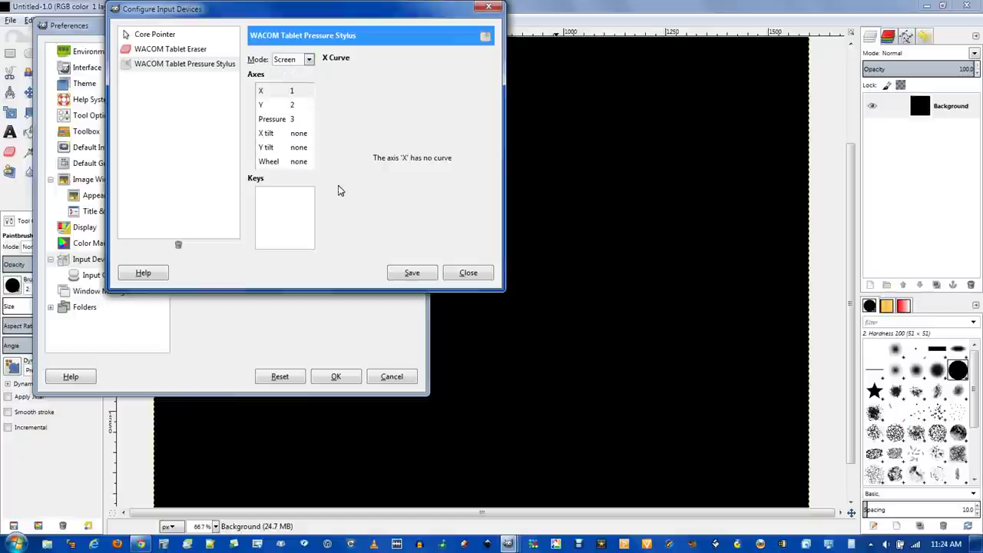
pyautogui.click(407, 275)
# Set the WACOM Tablet Eraser mode to Screen, save, and close the device configuration
pyautogui.click(198, 51)
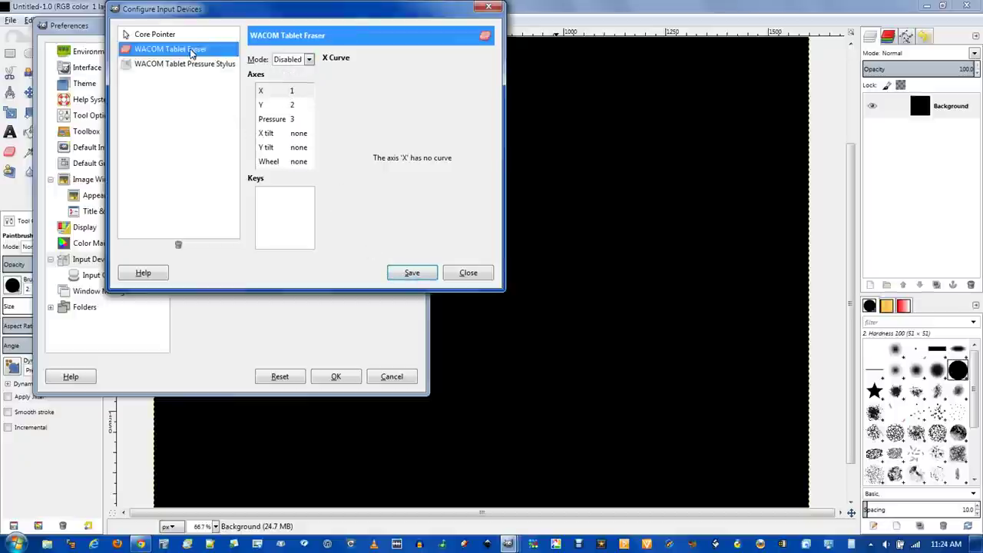
pyautogui.click(299, 62)
pyautogui.click(296, 89)
pyautogui.click(401, 274)
pyautogui.click(468, 273)
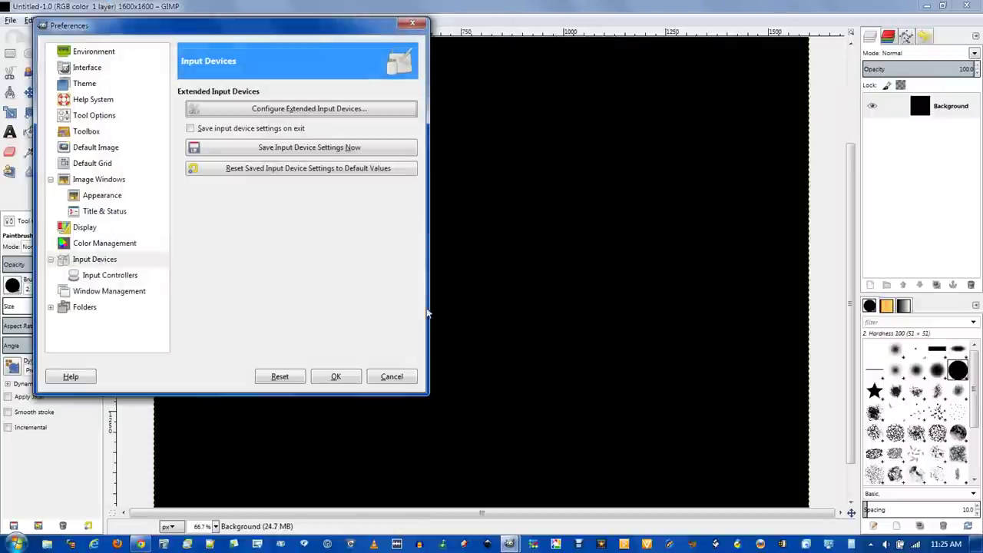
# Close Preferences with OK, set red as the foreground colour, and undo a test squiggle
pyautogui.click(335, 377)
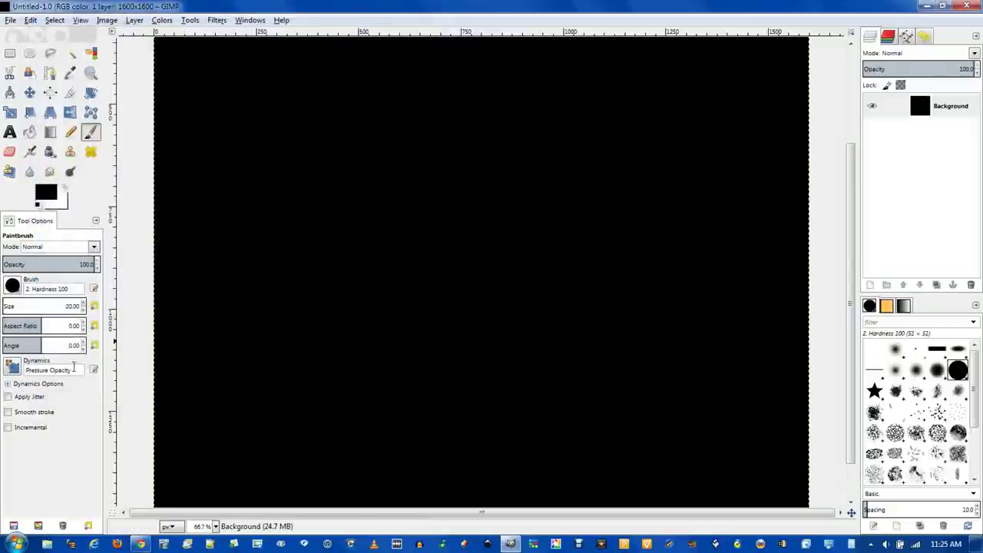
pyautogui.click(46, 195)
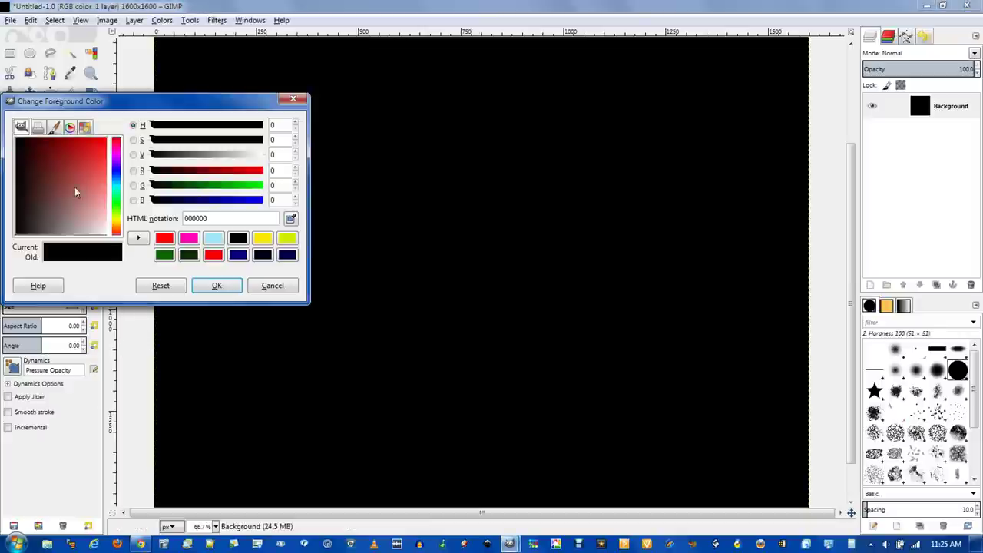
pyautogui.click(213, 254)
pyautogui.click(216, 285)
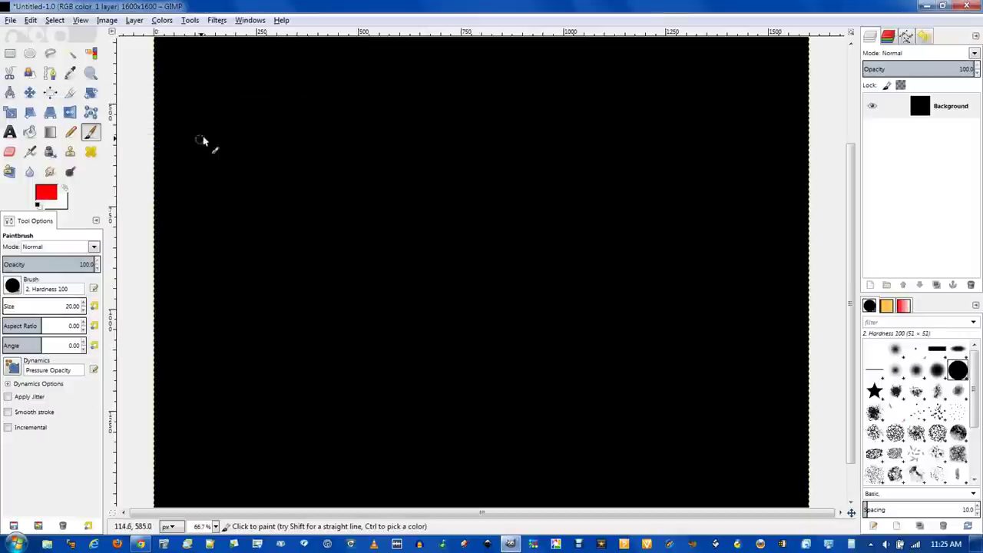
pyautogui.moveTo(206, 116)
pyautogui.mouseDown()
pyautogui.moveTo(229, 133)
pyautogui.moveTo(264, 102)
pyautogui.moveTo(298, 93)
pyautogui.moveTo(278, 129)
pyautogui.moveTo(295, 132)
pyautogui.moveTo(324, 118)
pyautogui.moveTo(306, 87)
pyautogui.moveTo(318, 78)
pyautogui.moveTo(424, 107)
pyautogui.mouseUp()
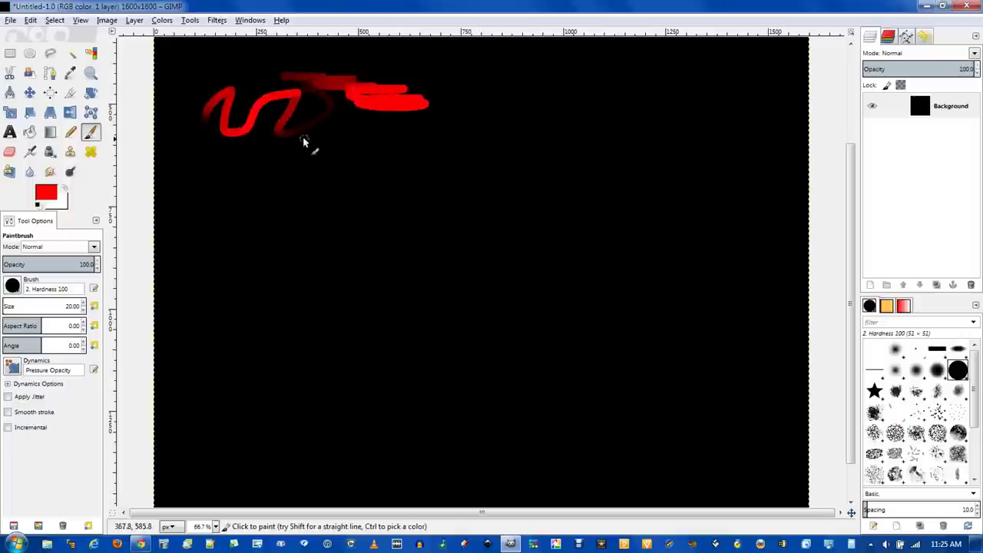
pyautogui.hotkey('ctrl', 'z')
# Handwrite 'Pressure Sensitivity' in red across the top of the canvas
pyautogui.moveTo(184, 61)
pyautogui.mouseDown()
pyautogui.moveTo(165, 158)
pyautogui.moveTo(208, 94)
pyautogui.moveTo(243, 125)
pyautogui.moveTo(403, 130)
pyautogui.moveTo(432, 156)
pyautogui.moveTo(534, 180)
pyautogui.mouseUp()
pyautogui.moveTo(257, 186); pyautogui.dragTo(202, 268)
pyautogui.moveTo(383, 202)
pyautogui.mouseDown()
pyautogui.moveTo(371, 252)
pyautogui.moveTo(384, 220)
pyautogui.moveTo(478, 233)
pyautogui.moveTo(564, 226)
pyautogui.moveTo(654, 268)
pyautogui.moveTo(632, 274)
pyautogui.mouseUp()
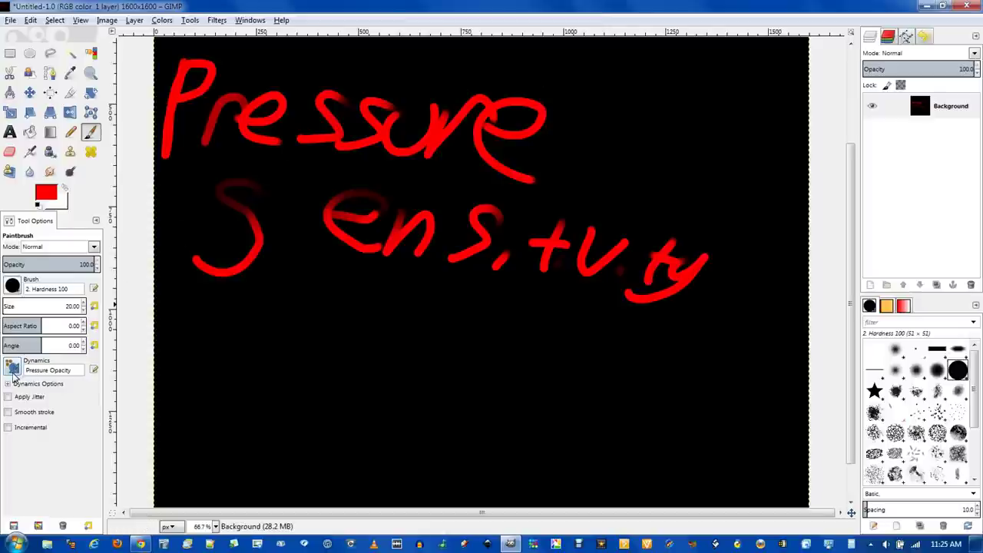
# Paint a test stroke with Basic Dynamics and view it in the Dynamics editor
pyautogui.click(14, 376)
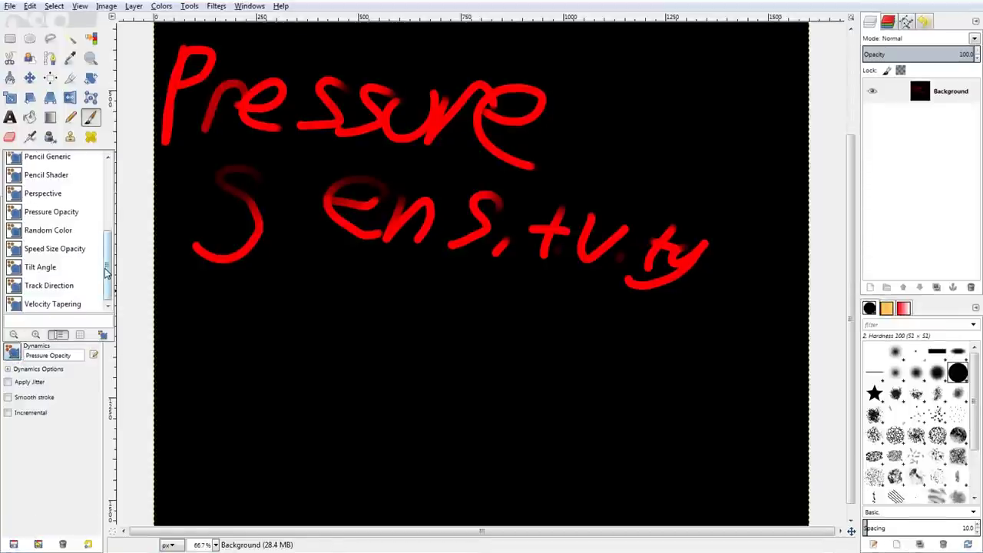
pyautogui.moveTo(105, 267); pyautogui.dragTo(109, 179)
pyautogui.click(47, 163)
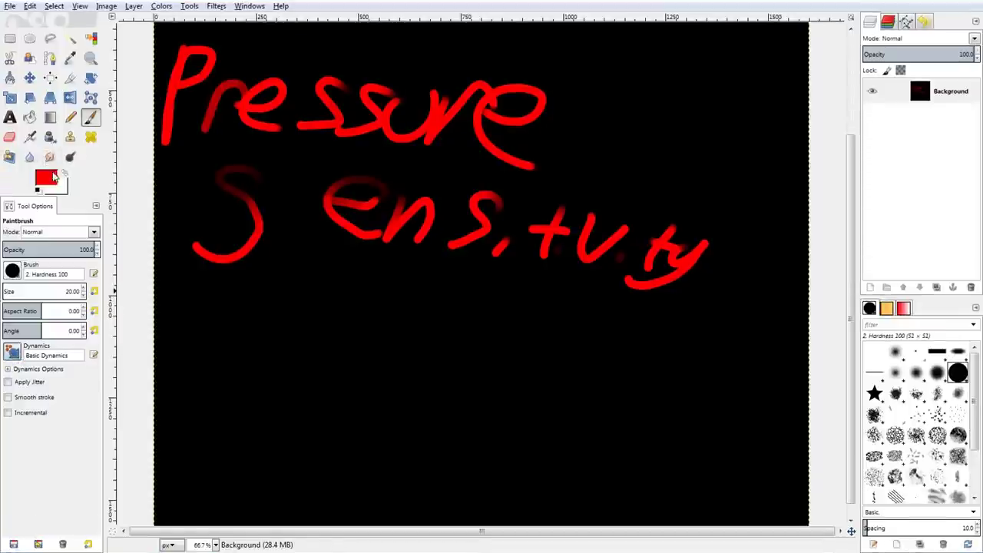
pyautogui.moveTo(172, 347)
pyautogui.mouseDown()
pyautogui.moveTo(216, 329)
pyautogui.moveTo(259, 371)
pyautogui.moveTo(258, 342)
pyautogui.mouseUp()
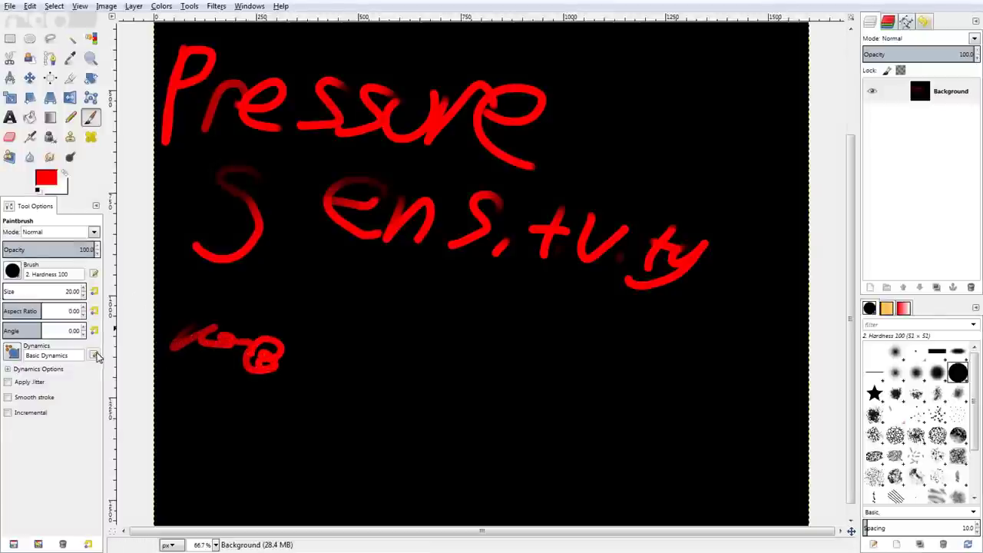
pyautogui.click(93, 355)
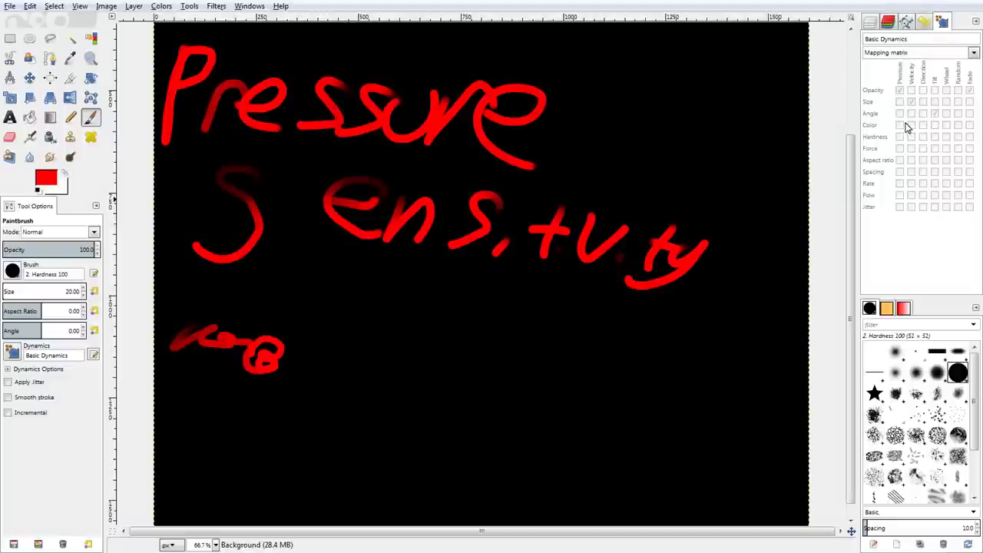
# Switch to Pen Generic dynamics and paint a thin test stroke below the scribble
pyautogui.click(13, 358)
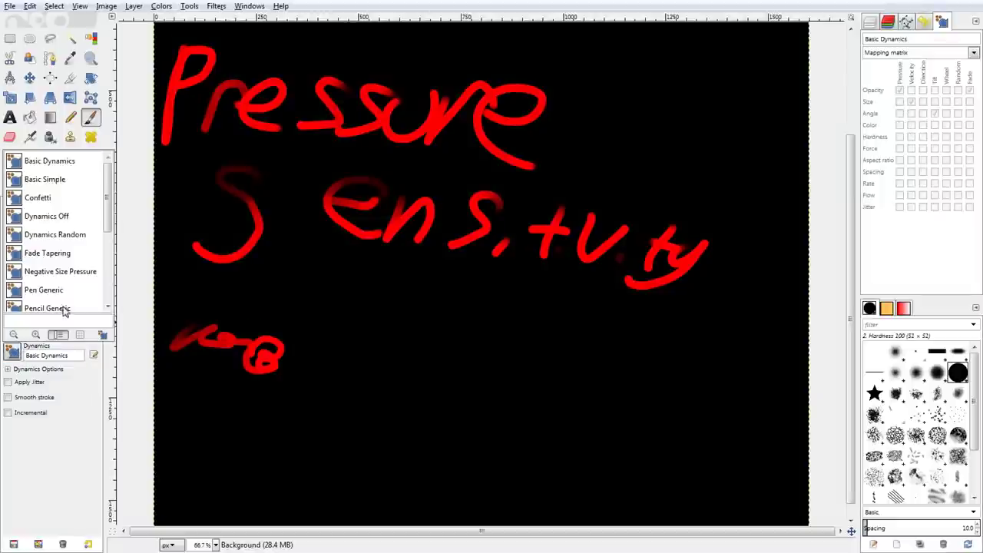
pyautogui.click(44, 292)
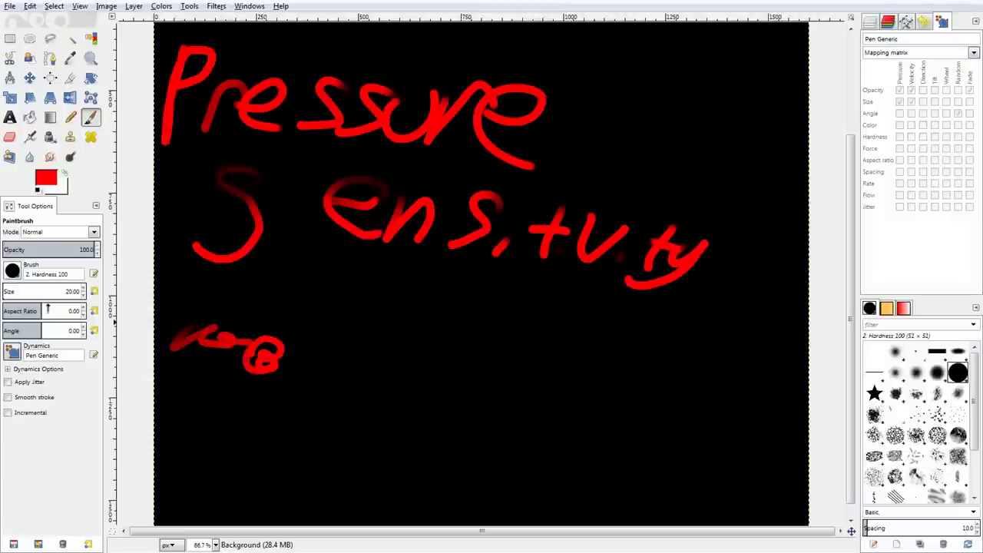
pyautogui.moveTo(178, 427)
pyautogui.mouseDown()
pyautogui.moveTo(214, 417)
pyautogui.moveTo(249, 388)
pyautogui.moveTo(323, 411)
pyautogui.moveTo(367, 412)
pyautogui.moveTo(281, 349)
pyautogui.moveTo(321, 334)
pyautogui.moveTo(340, 359)
pyautogui.moveTo(319, 399)
pyautogui.moveTo(386, 401)
pyautogui.moveTo(402, 375)
pyautogui.moveTo(529, 438)
pyautogui.moveTo(326, 450)
pyautogui.moveTo(413, 461)
pyautogui.moveTo(362, 463)
pyautogui.moveTo(497, 487)
pyautogui.mouseUp()
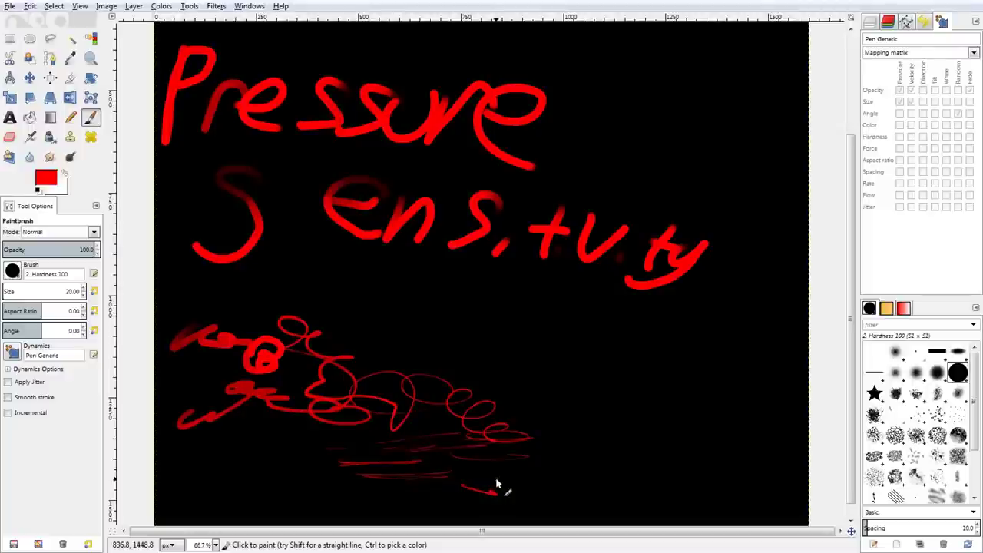
# Paint a looping multicoloured test stroke with the Random Color dynamics
pyautogui.click(14, 352)
pyautogui.scroll(-5, 108, 215)
pyautogui.click(46, 234)
pyautogui.moveTo(332, 351)
pyautogui.mouseDown()
pyautogui.moveTo(370, 375)
pyautogui.moveTo(444, 393)
pyautogui.moveTo(537, 375)
pyautogui.moveTo(522, 416)
pyautogui.moveTo(539, 381)
pyautogui.moveTo(519, 370)
pyautogui.moveTo(450, 382)
pyautogui.mouseUp()
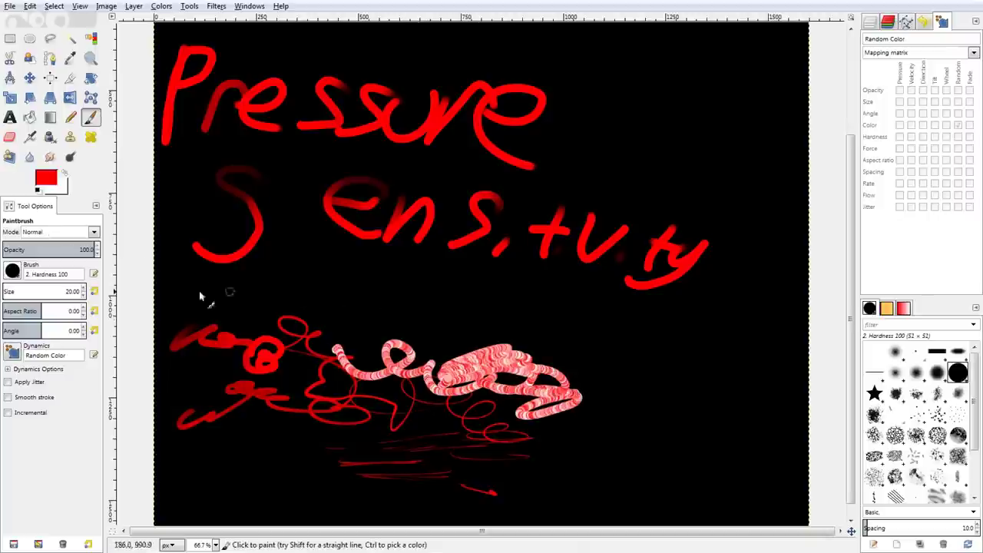
# Paint tapered test loops in the lower left with Velocity Tapering dynamics
pyautogui.click(13, 352)
pyautogui.click(52, 301)
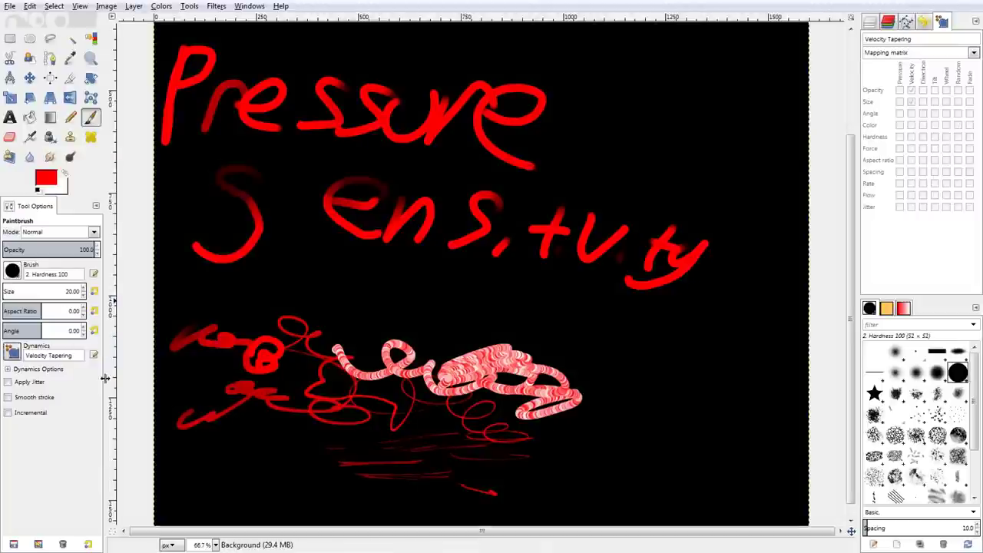
pyautogui.moveTo(171, 397)
pyautogui.mouseDown()
pyautogui.moveTo(268, 401)
pyautogui.moveTo(293, 451)
pyautogui.moveTo(268, 516)
pyautogui.moveTo(313, 492)
pyautogui.moveTo(203, 447)
pyautogui.moveTo(231, 451)
pyautogui.mouseUp()
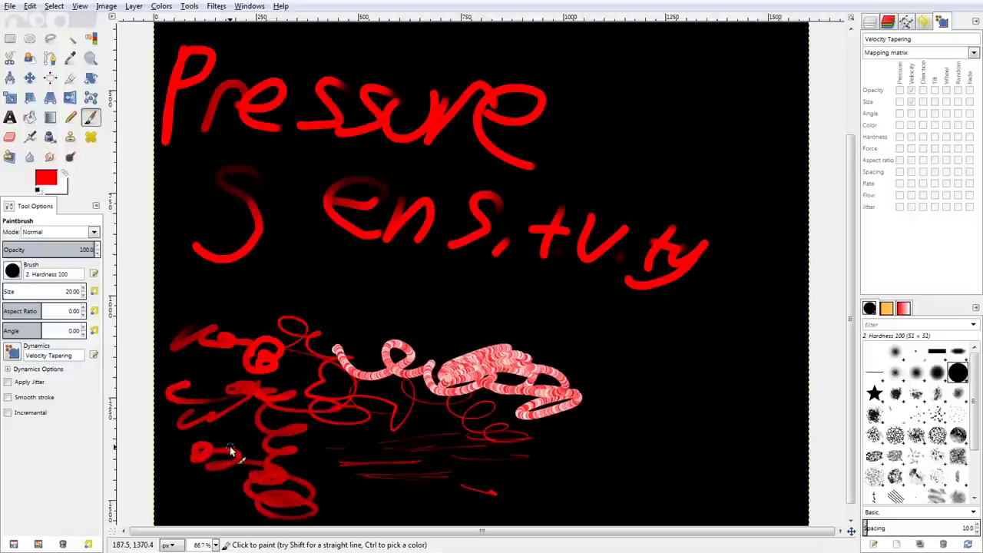
pyautogui.click(16, 353)
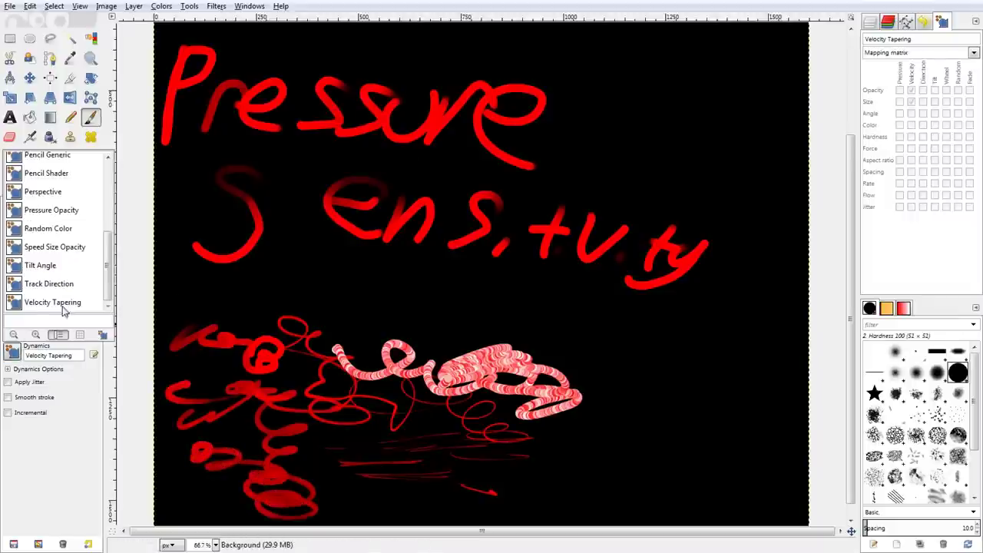
pyautogui.moveTo(109, 273); pyautogui.dragTo(112, 217)
# Select Dynamics Off and paint a uniform red loop over the pink squiggle toward the lower right
pyautogui.click(28, 184)
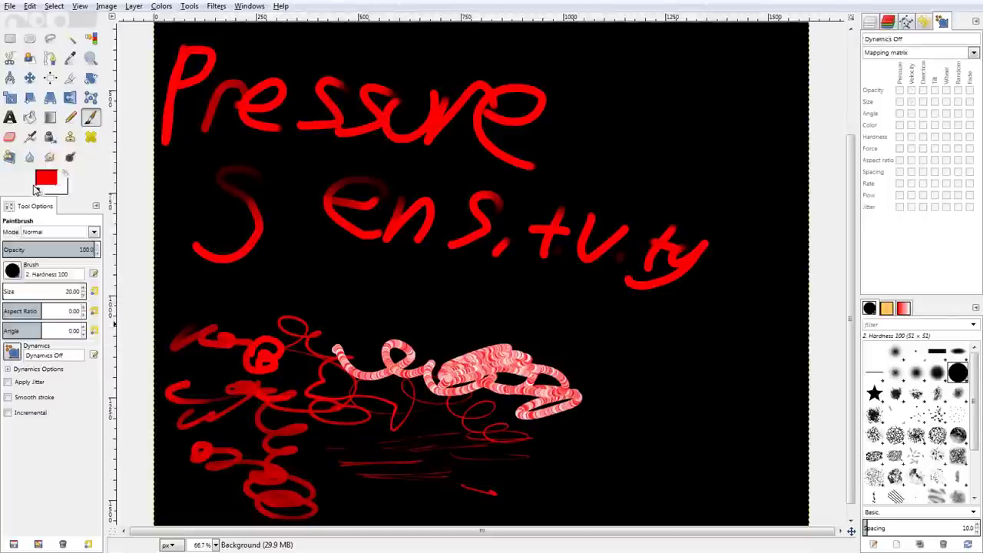
pyautogui.moveTo(330, 376)
pyautogui.mouseDown()
pyautogui.moveTo(424, 347)
pyautogui.moveTo(491, 341)
pyautogui.moveTo(569, 414)
pyautogui.moveTo(499, 361)
pyautogui.moveTo(480, 383)
pyautogui.moveTo(495, 395)
pyautogui.moveTo(474, 390)
pyautogui.moveTo(449, 308)
pyautogui.moveTo(533, 322)
pyautogui.moveTo(739, 410)
pyautogui.moveTo(687, 449)
pyautogui.moveTo(741, 439)
pyautogui.mouseUp()
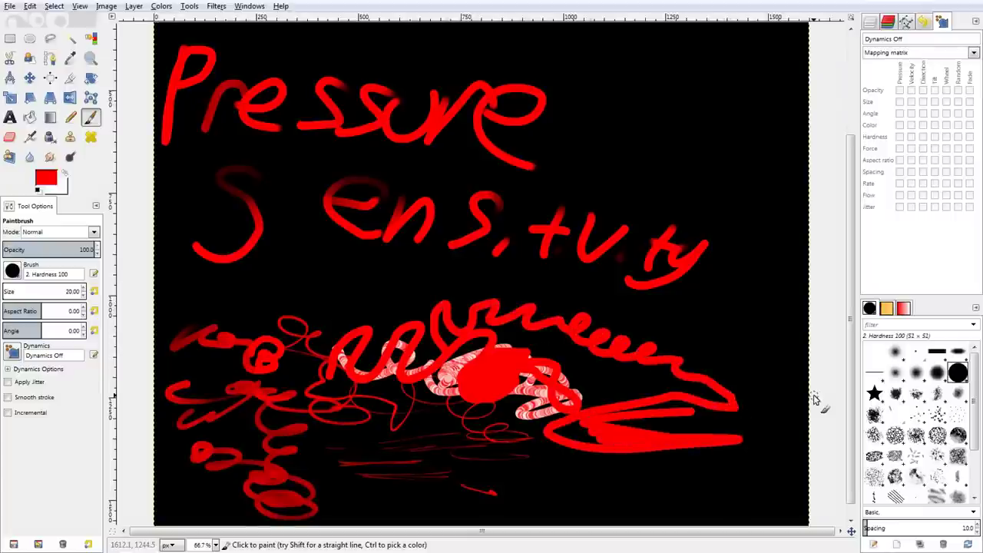